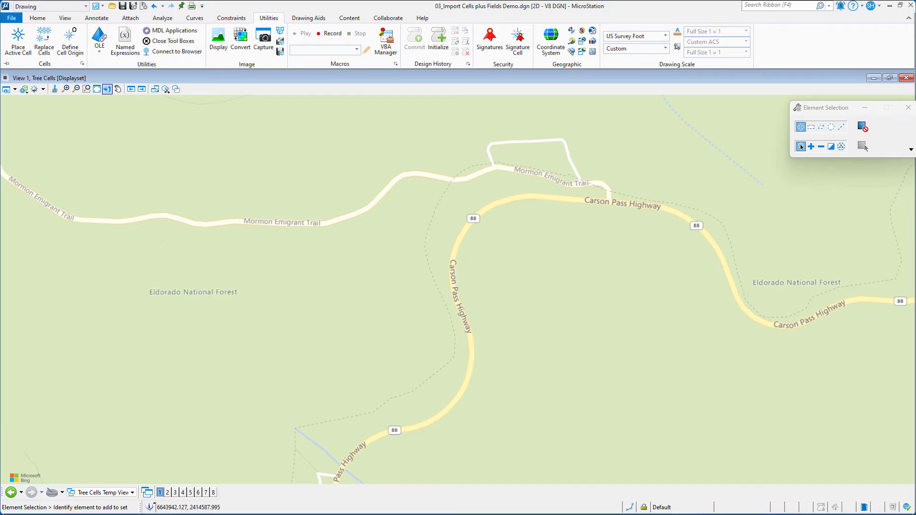
# Centre the Culverts.csv spreadsheet to review its columns, then switch back to the MicroStation map
pyautogui.moveTo(0, 136); pyautogui.dragTo(568, 82)
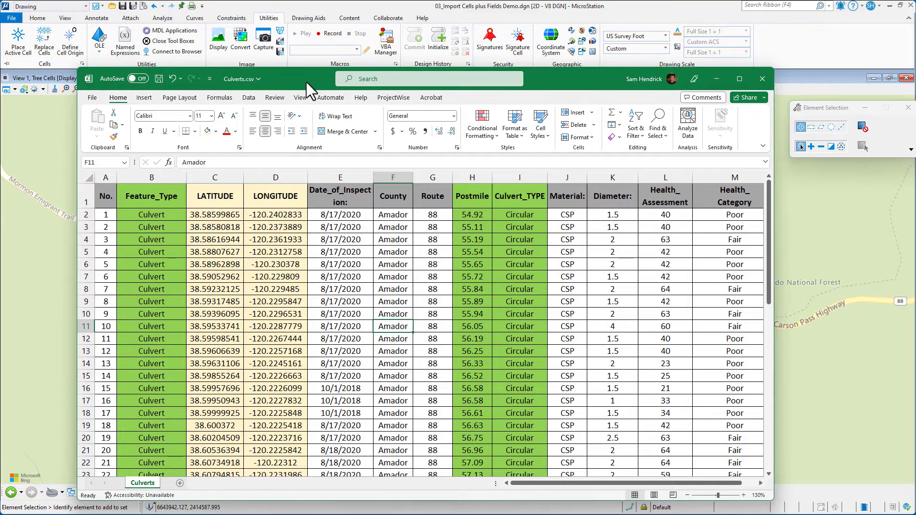
pyautogui.hotkey('alt', 'Tab')
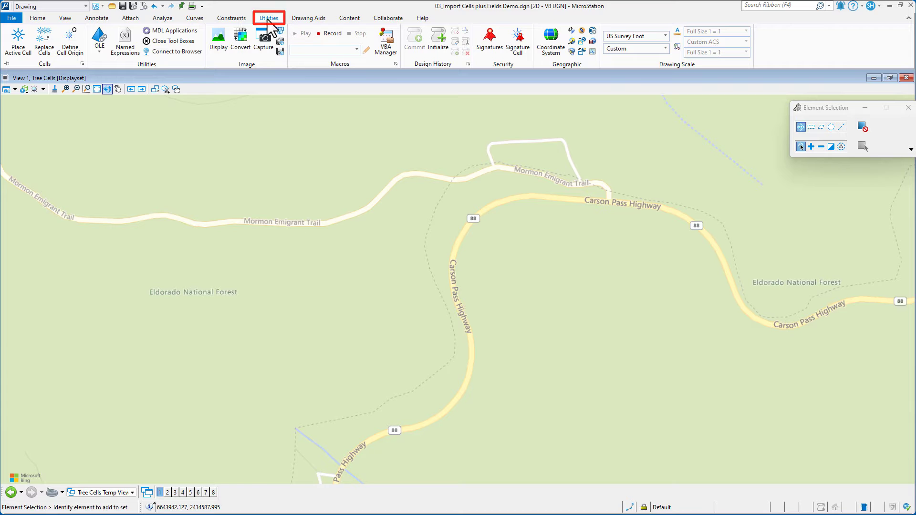
# Load the Import Points CE 3.1 project from the VBA Manager
pyautogui.click(388, 44)
pyautogui.moveTo(142, 25); pyautogui.dragTo(188, 103)
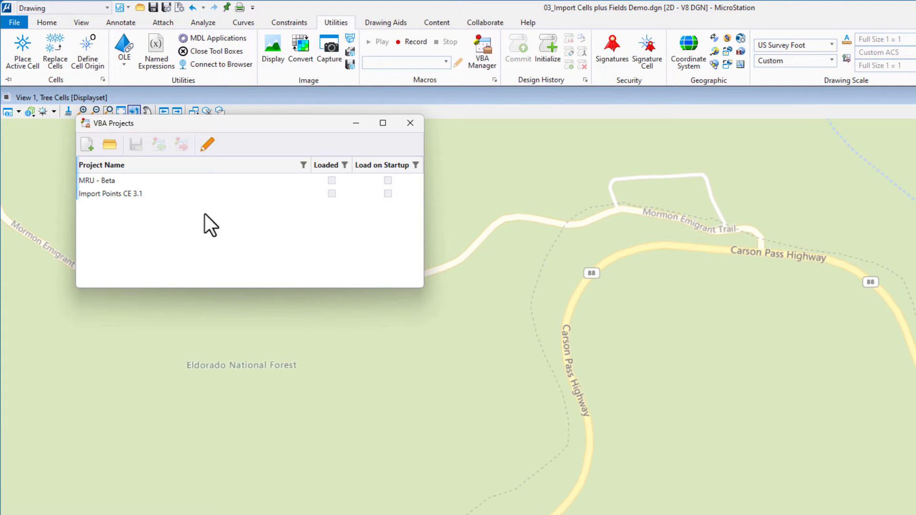
pyautogui.click(102, 196)
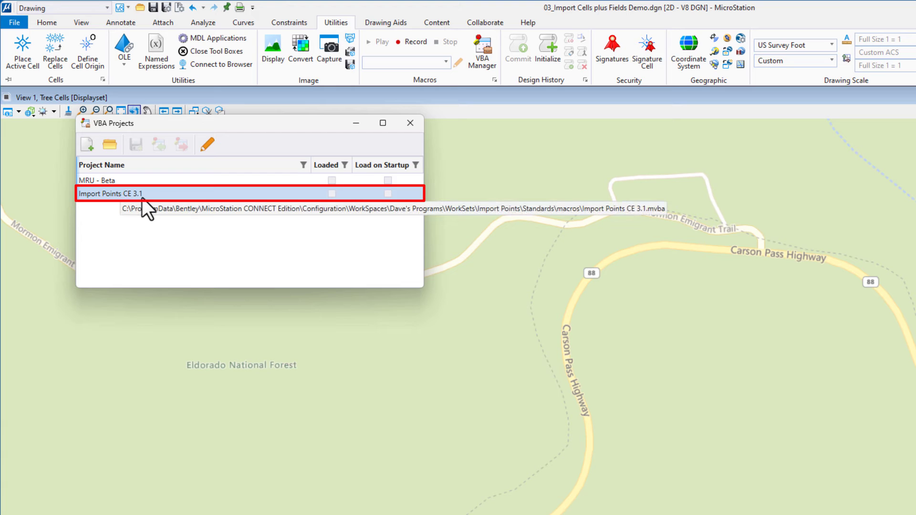
pyautogui.click(332, 194)
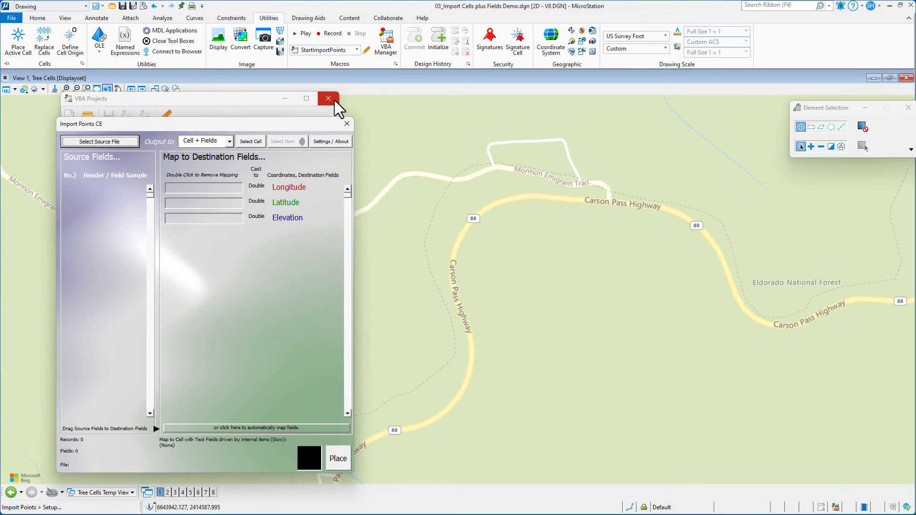
pyautogui.click(411, 122)
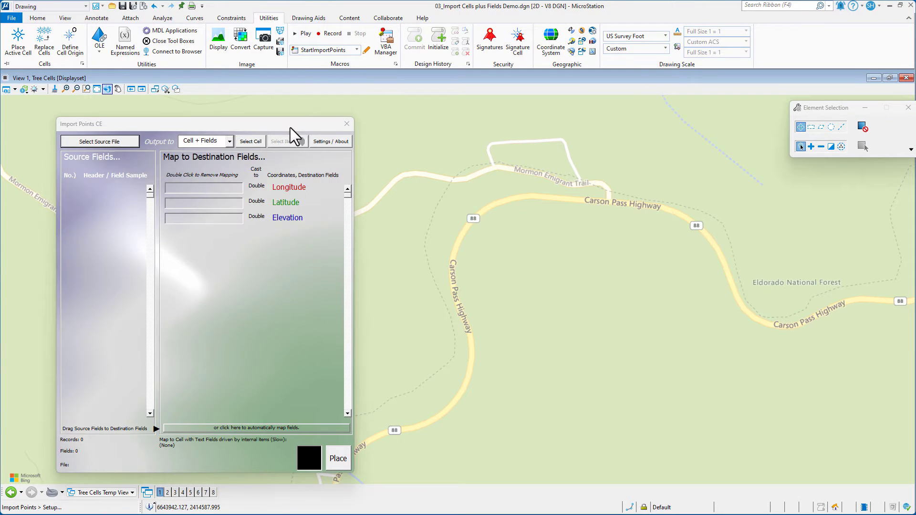
# Open the 03_Demo Culverts.csv file as the point source file
pyautogui.moveTo(290, 127); pyautogui.dragTo(300, 112)
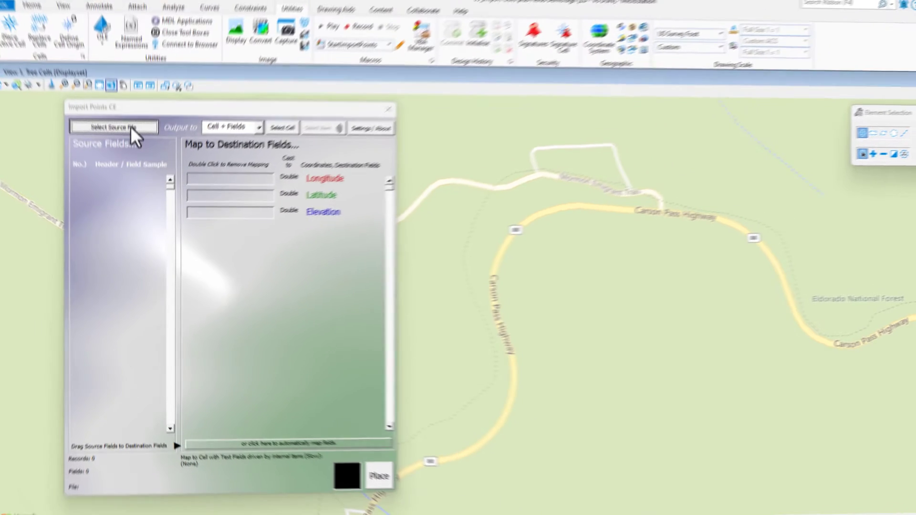
pyautogui.click(188, 70)
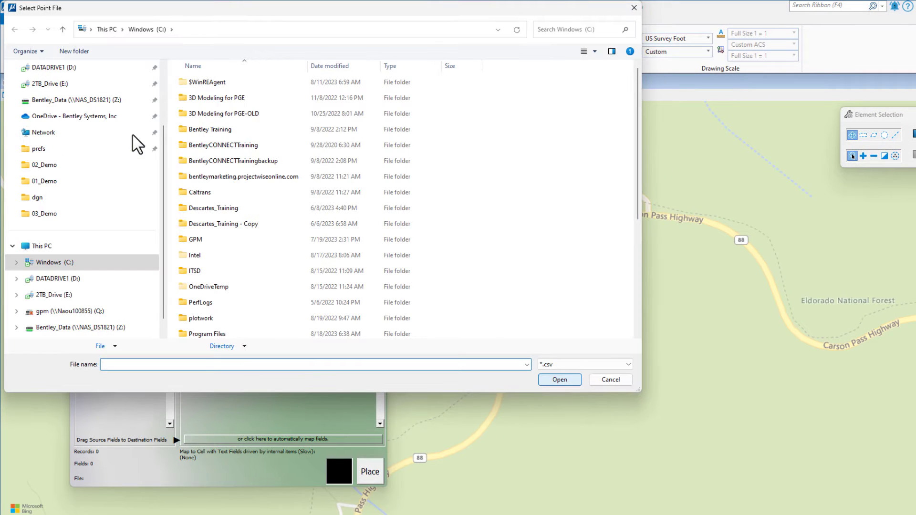
pyautogui.click(526, 365)
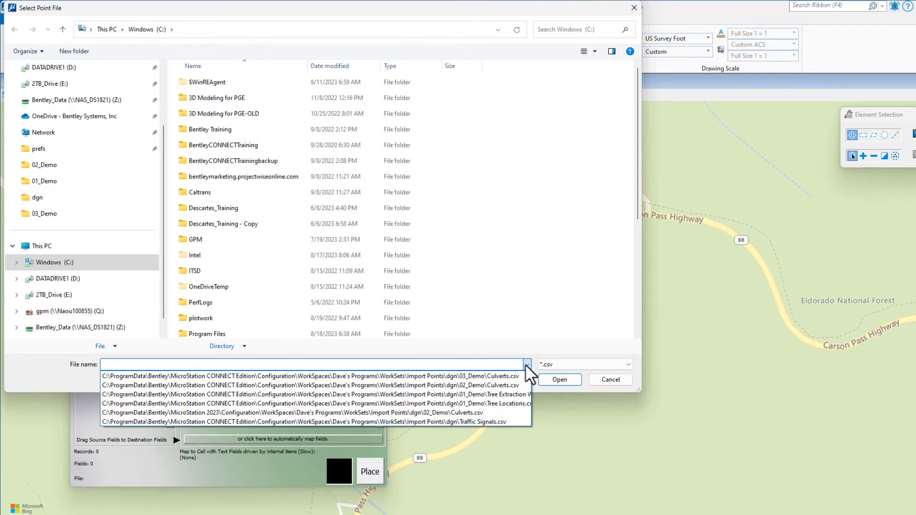
pyautogui.click(467, 377)
pyautogui.click(558, 380)
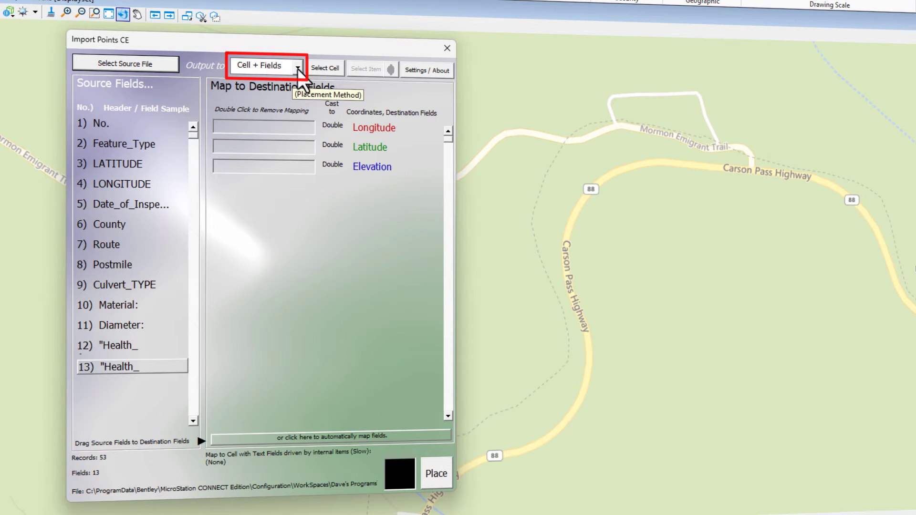
# Set the import output type to Cell + Fields
pyautogui.click(298, 69)
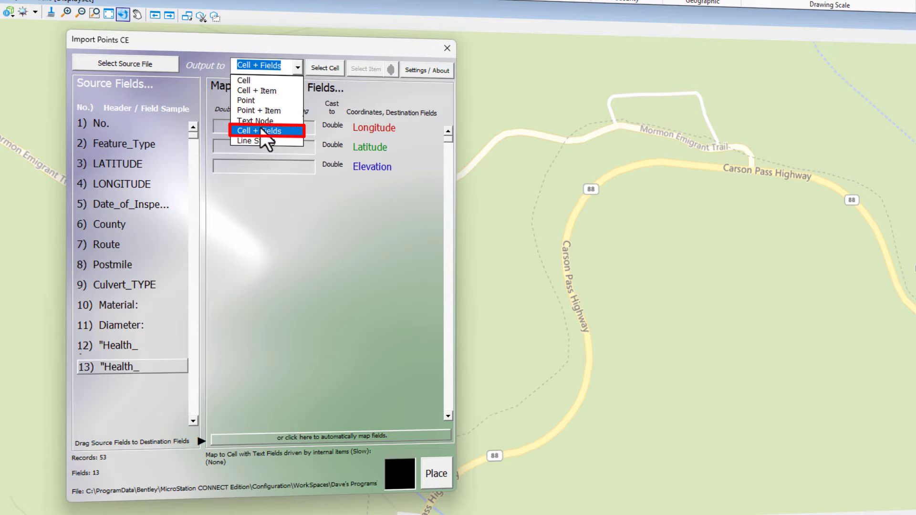
pyautogui.click(266, 133)
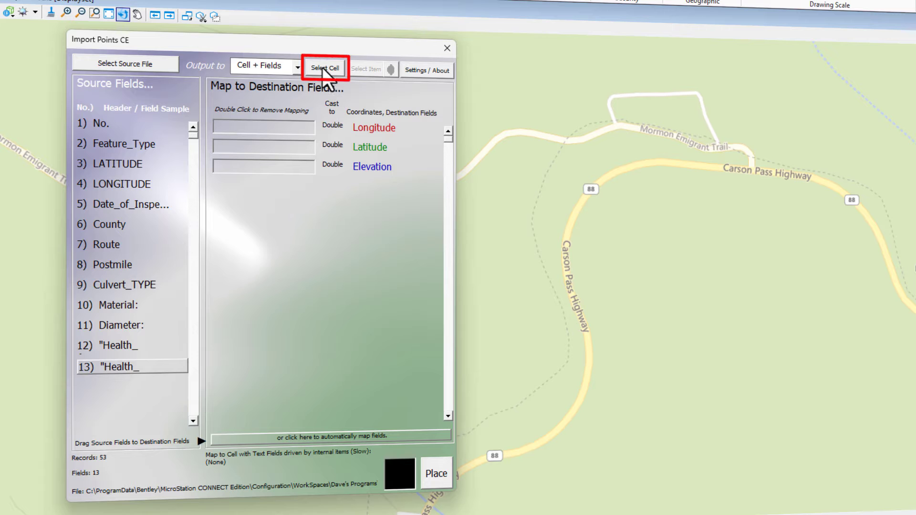
# Select the Dot+3 Text Fields - 20ft text cell as the placed symbol
pyautogui.click(322, 68)
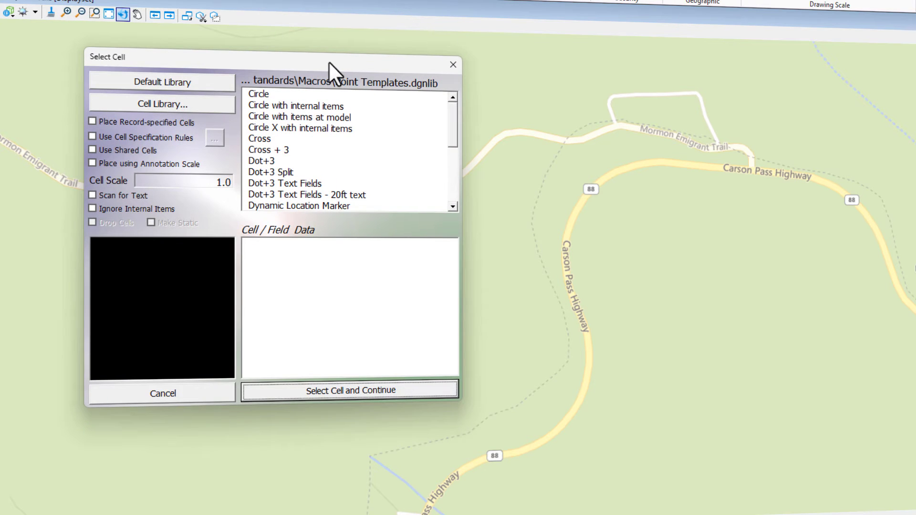
pyautogui.moveTo(329, 62); pyautogui.dragTo(480, 69)
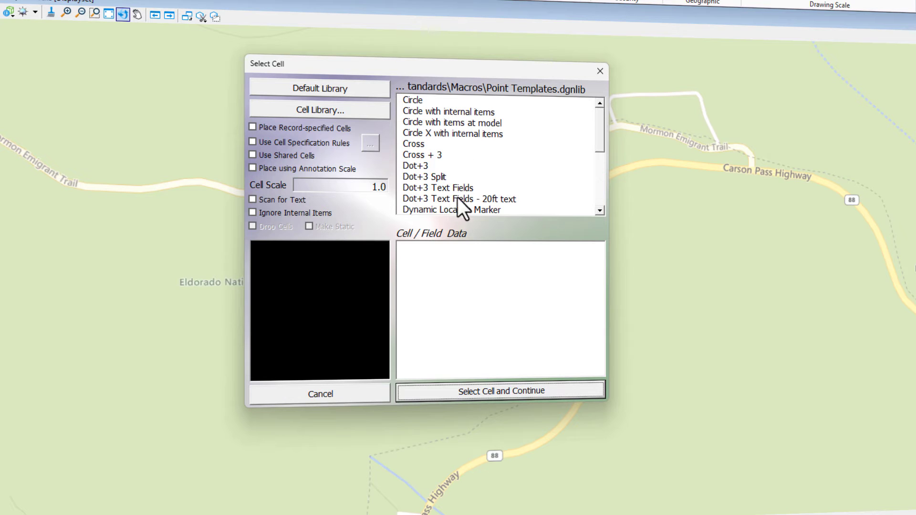
pyautogui.click(426, 199)
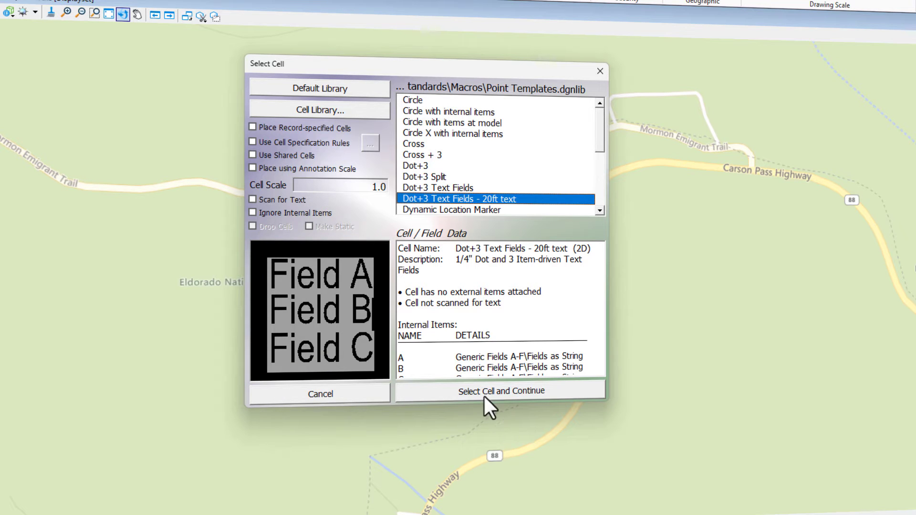
pyautogui.click(511, 393)
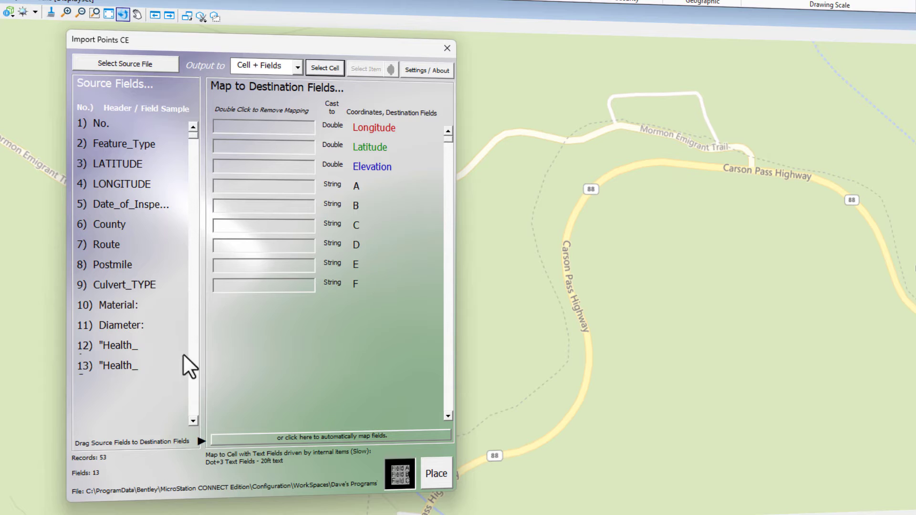
# Review the new destination text fields A through F beside the 13 source fields
pyautogui.moveTo(173, 351); pyautogui.dragTo(308, 350)
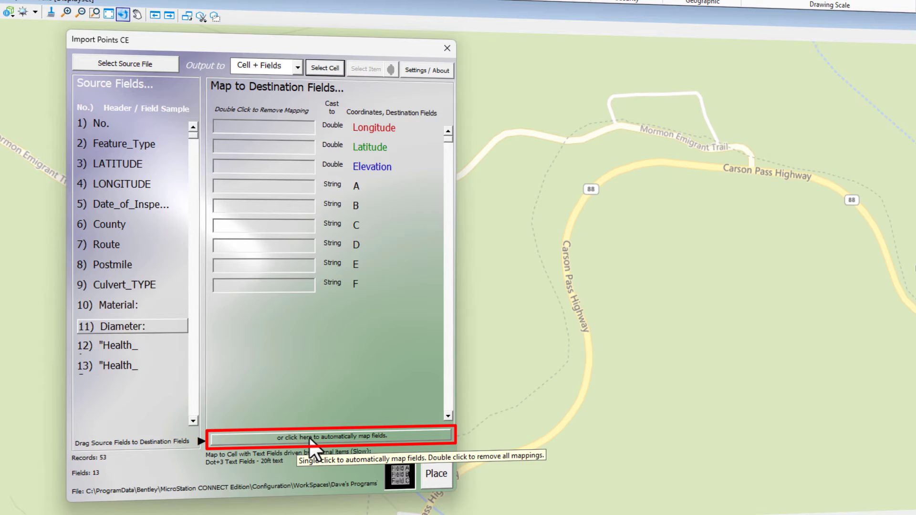
# Auto-map LONGITUDE and LATITUDE to coordinates and clear the Health mapping from Elevation
pyautogui.click(310, 437)
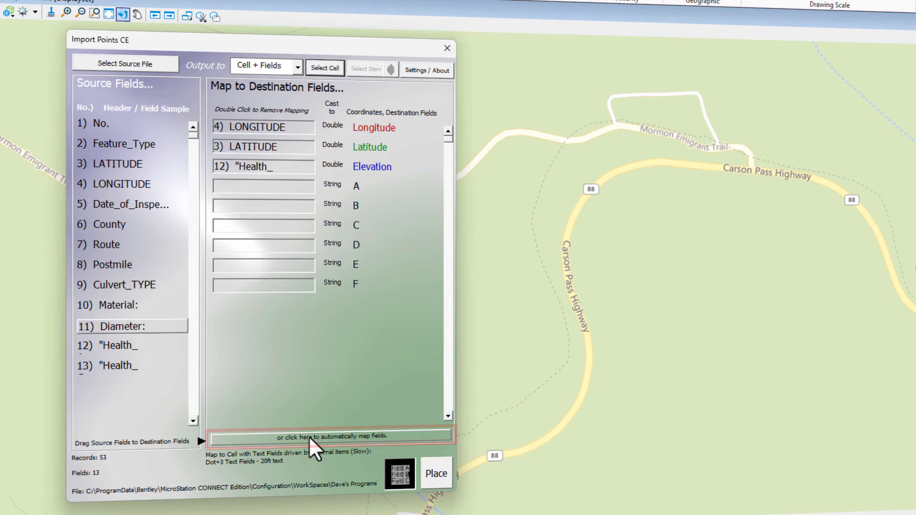
pyautogui.doubleClick(263, 168)
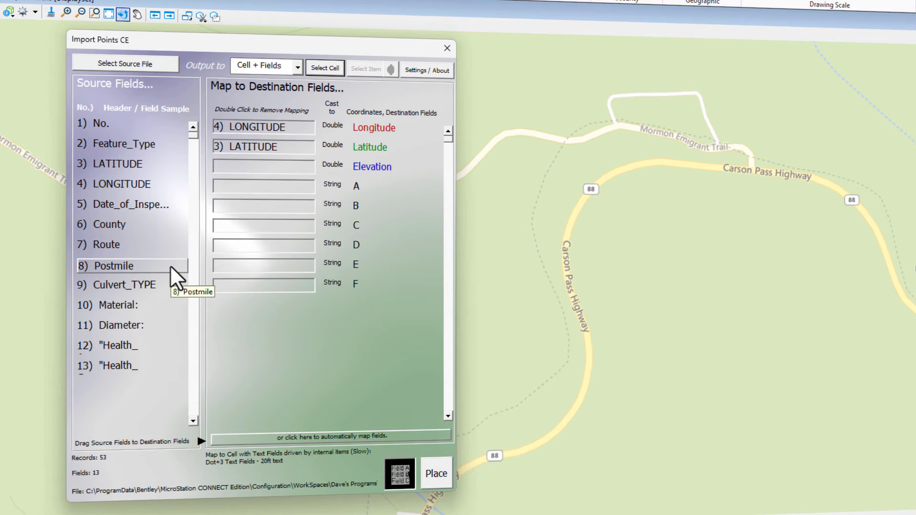
pyautogui.moveTo(171, 245); pyautogui.dragTo(356, 200)
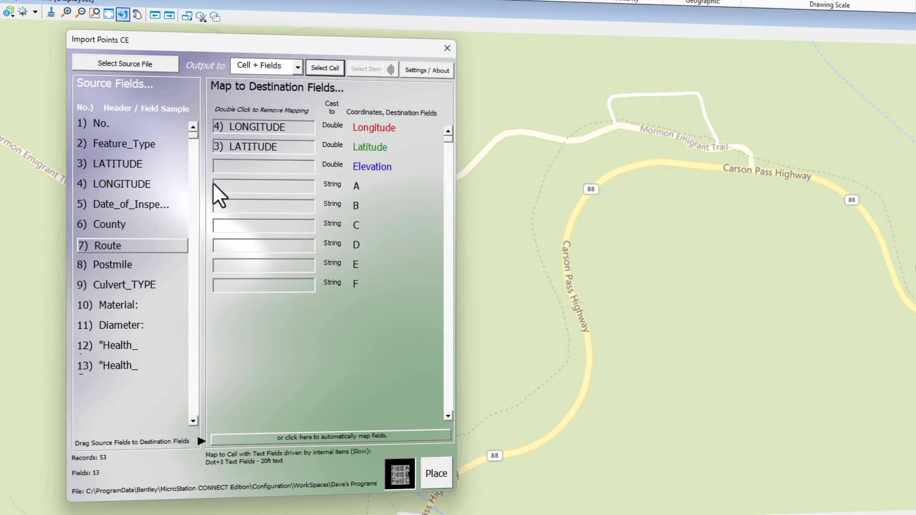
# Map Feature_Type, Postmile, Culvert_TYPE, LONGITUDE and LATITUDE into text fields A–E, then check import settings
pyautogui.moveTo(111, 144); pyautogui.dragTo(246, 187)
pyautogui.moveTo(121, 267); pyautogui.dragTo(291, 215)
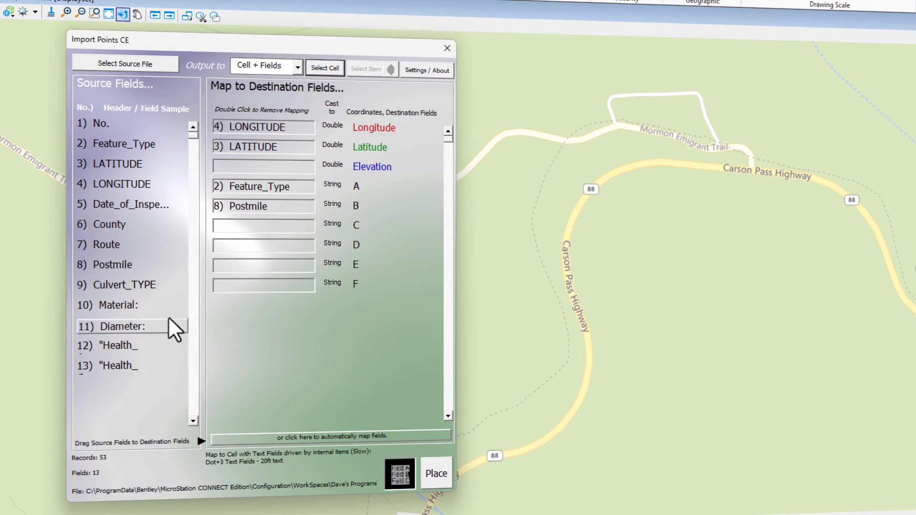
pyautogui.moveTo(119, 288); pyautogui.dragTo(261, 234)
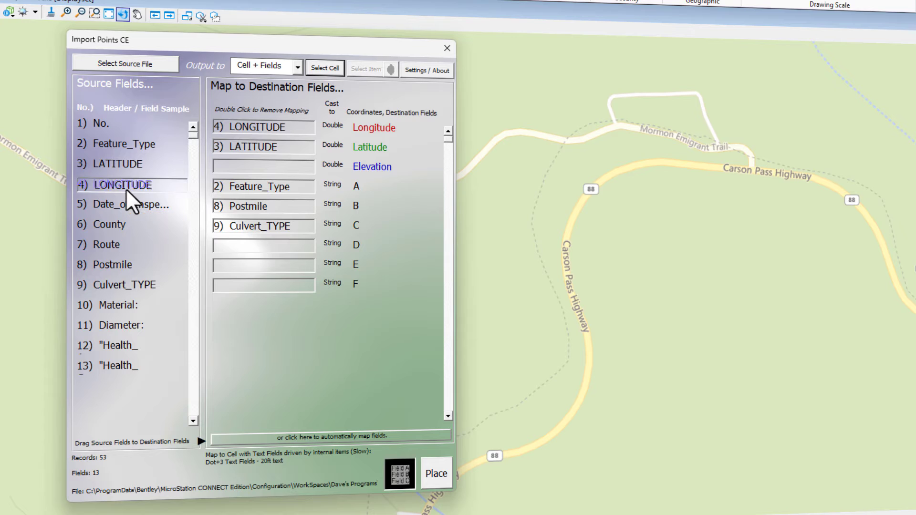
pyautogui.moveTo(128, 196); pyautogui.dragTo(268, 259)
pyautogui.moveTo(143, 174); pyautogui.dragTo(290, 265)
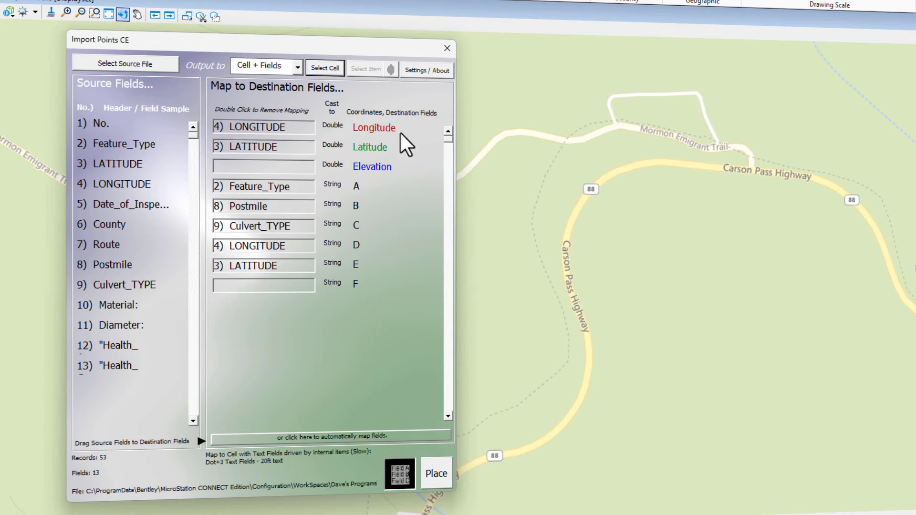
pyautogui.click(430, 71)
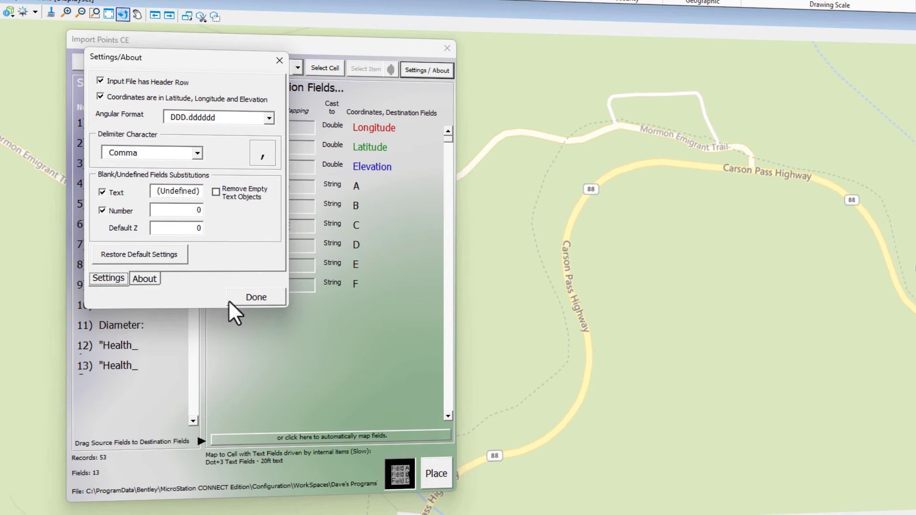
# Confirm the import settings and place the 53 culvert cells along Carson Pass Highway
pyautogui.click(255, 299)
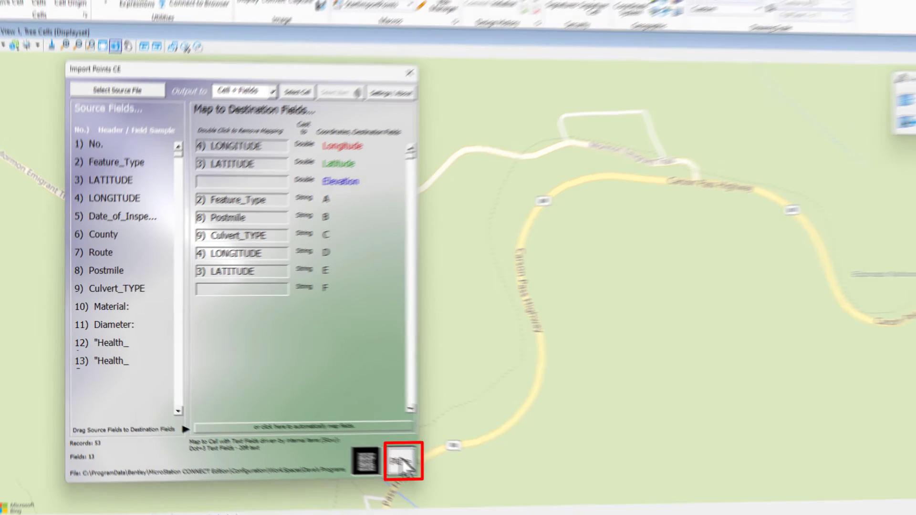
pyautogui.click(437, 474)
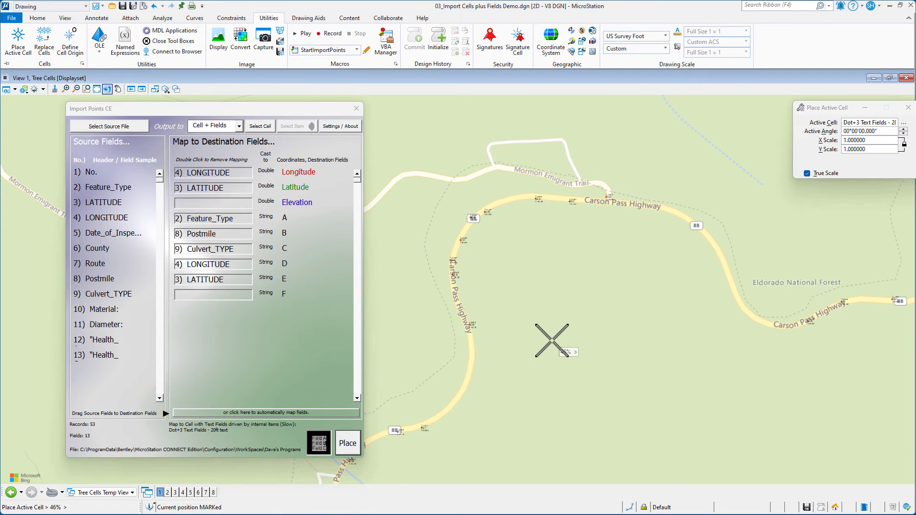
pyautogui.scroll(3, 462, 230)
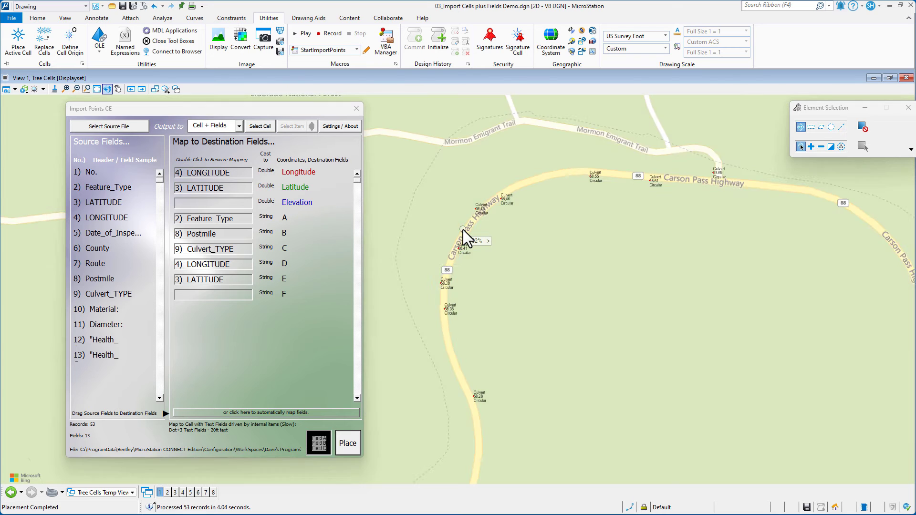
pyautogui.scroll(3, 468, 230)
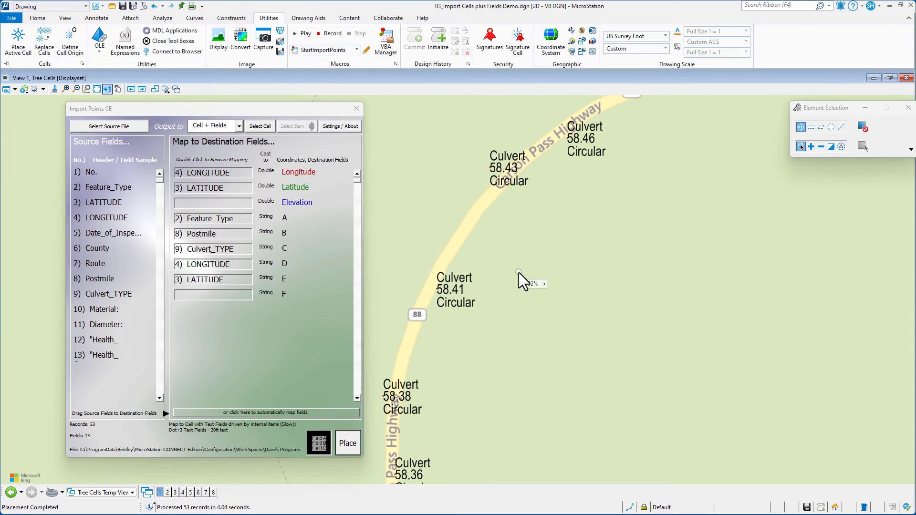
pyautogui.scroll(2, 514, 283)
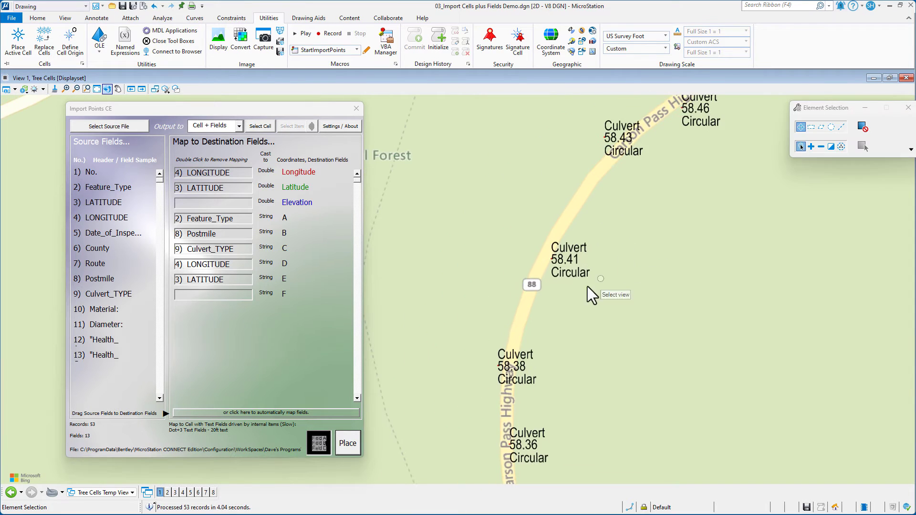
pyautogui.scroll(2, 588, 276)
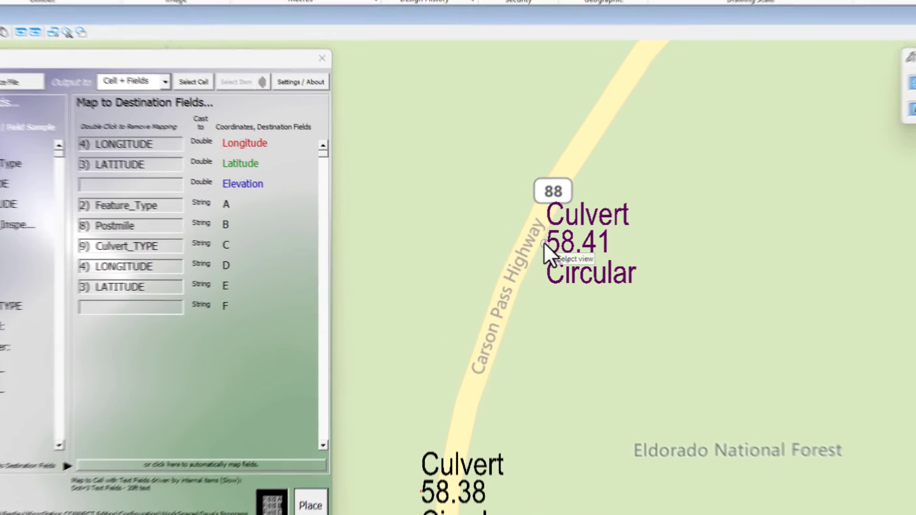
pyautogui.moveTo(545, 243)
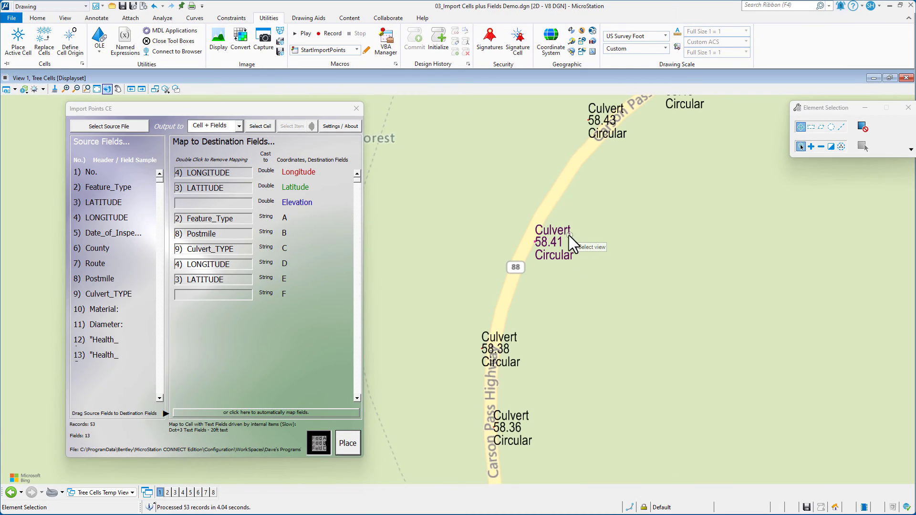
# Inspect the Culvert 58.41 cell's field values A–F in Properties, then close Import Points CE
pyautogui.moveTo(552, 230)
pyautogui.moveTo(552, 230)
pyautogui.mouseDown(button='right')
pyautogui.moveTo(563, 267)
pyautogui.moveTo(559, 456)
pyautogui.moveTo(583, 460)
pyautogui.mouseUp(button='right')
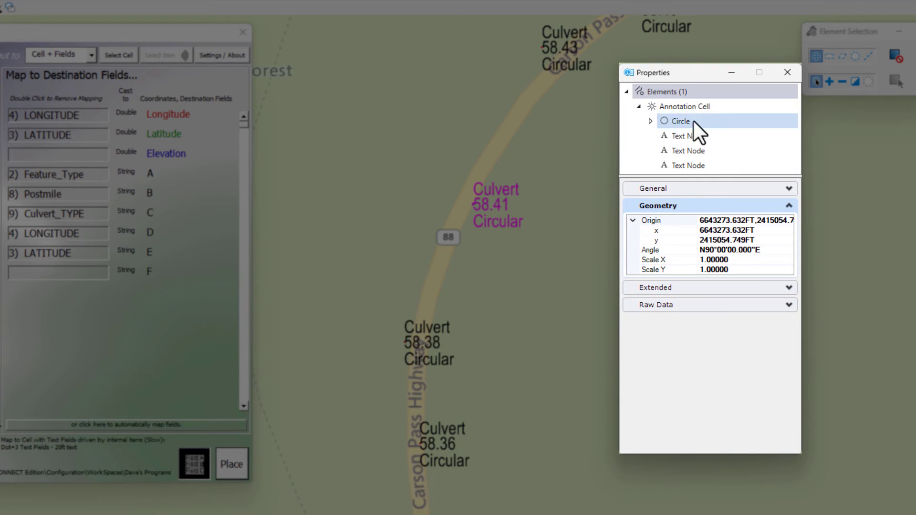
pyautogui.click(650, 121)
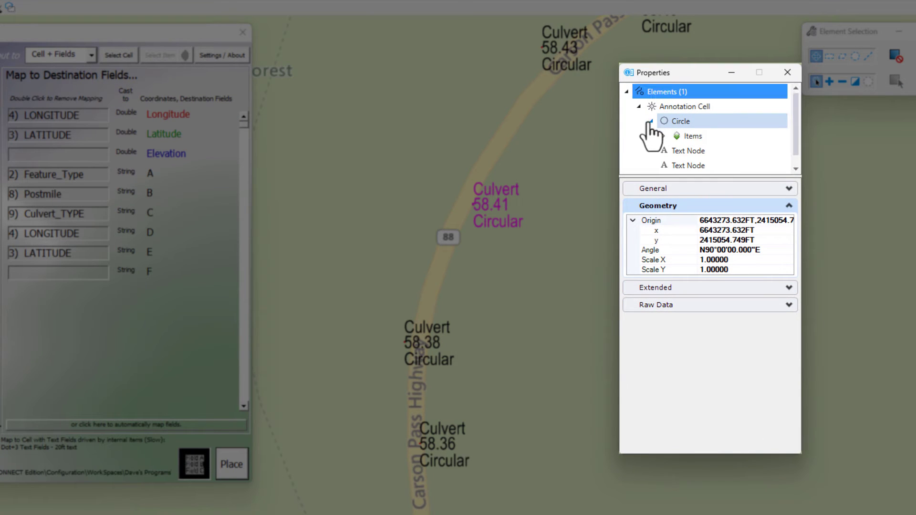
pyautogui.doubleClick(698, 139)
pyautogui.click(706, 151)
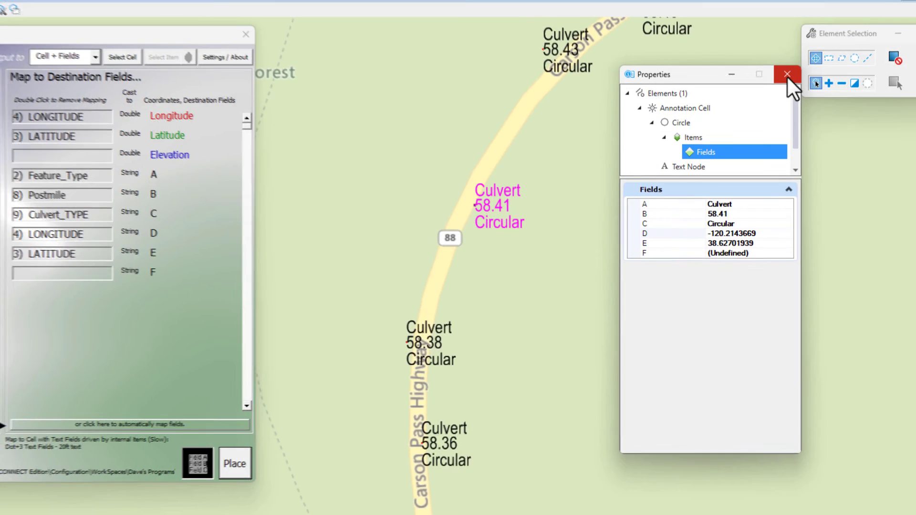
pyautogui.click(787, 72)
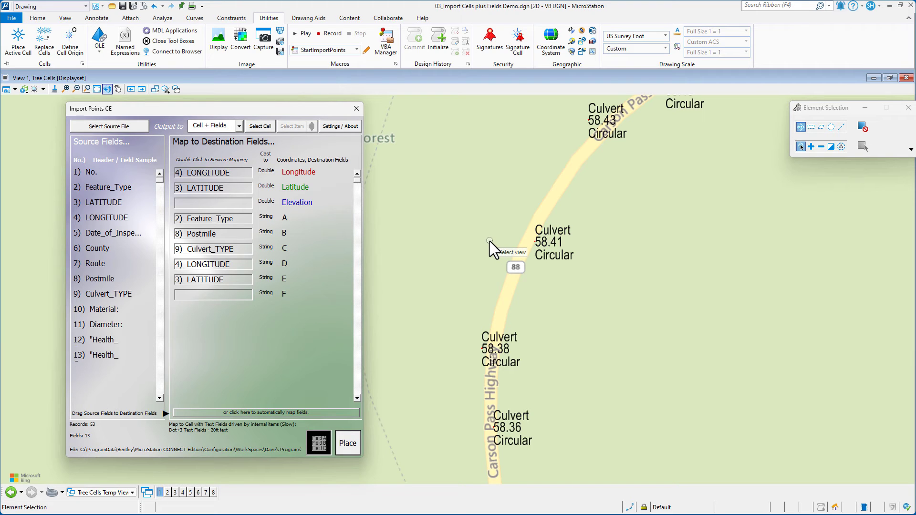
pyautogui.click(474, 233)
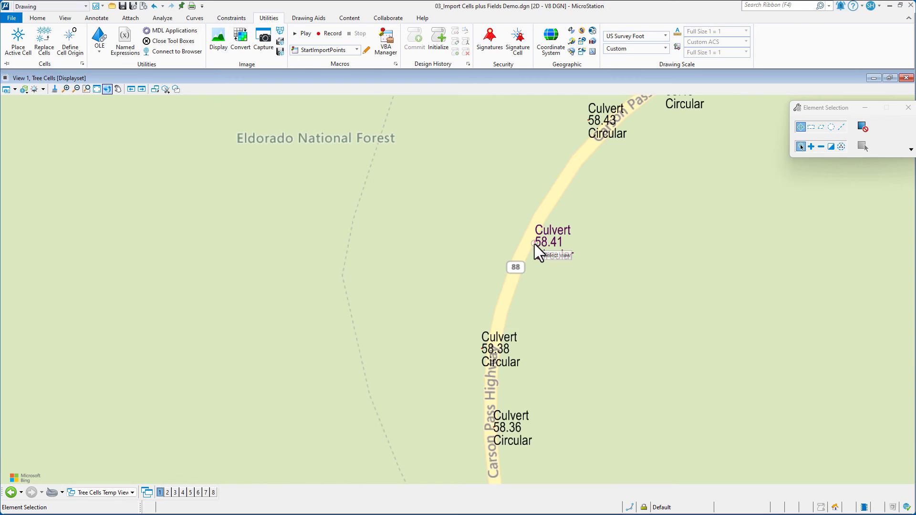
# Start Place Note from the Popups menu and open the Text Favorite Manager
pyautogui.scroll(3, 535, 245)
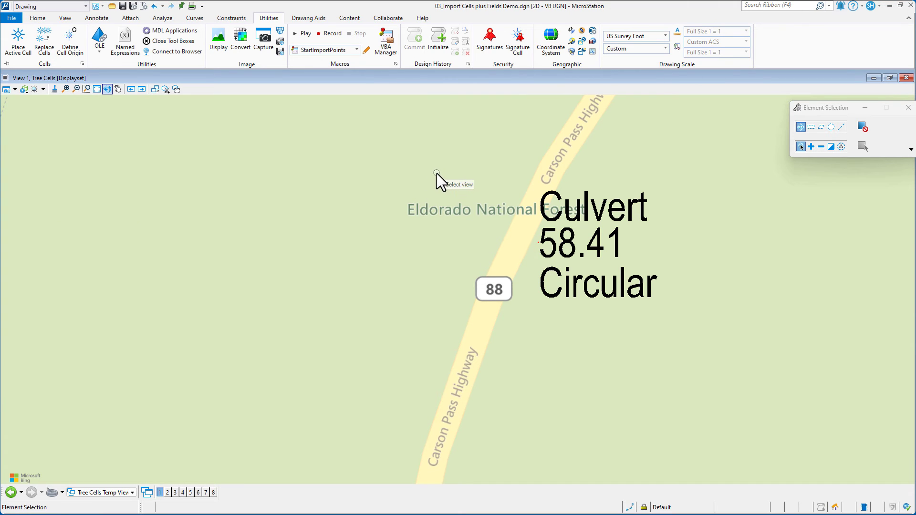
pyautogui.press('space')
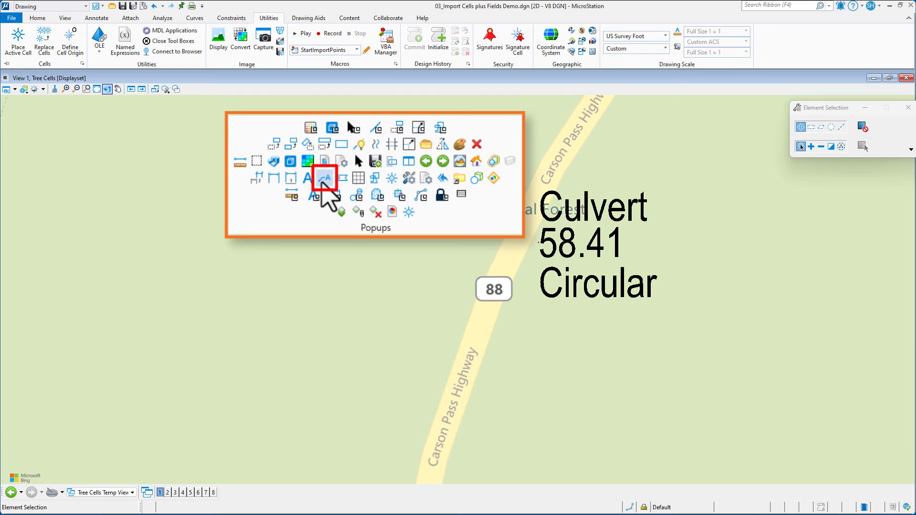
pyautogui.click(323, 180)
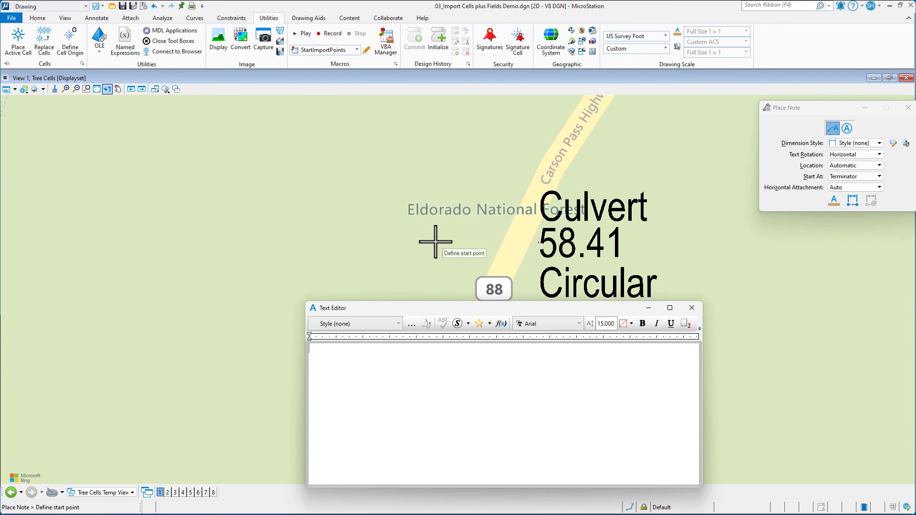
pyautogui.moveTo(466, 308); pyautogui.dragTo(468, 256)
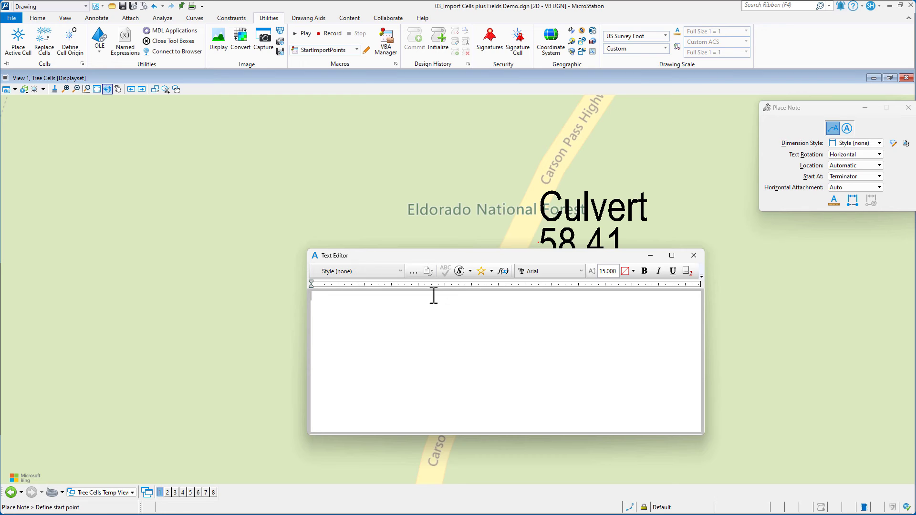
pyautogui.click(491, 272)
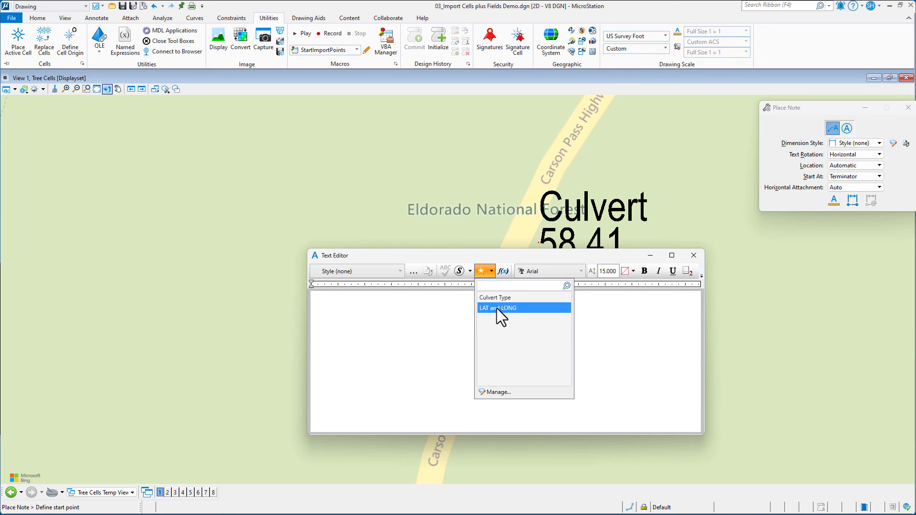
pyautogui.click(492, 391)
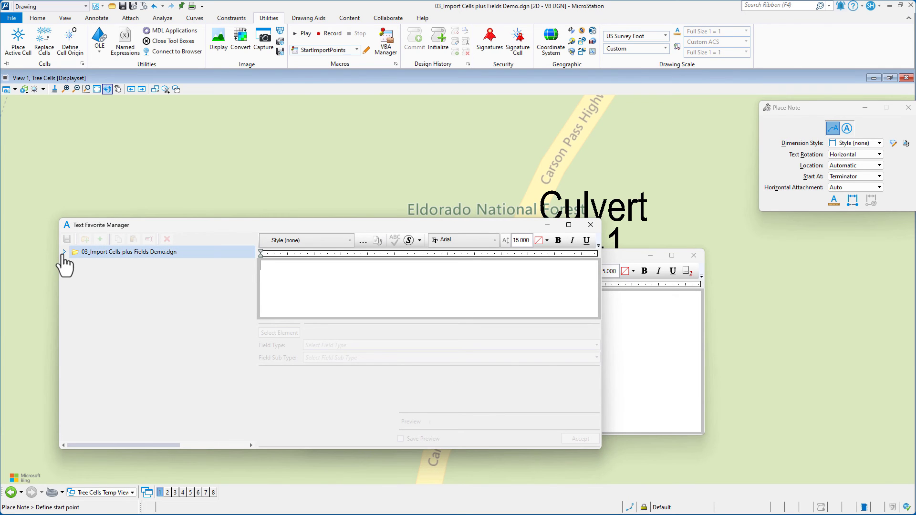
# Expand the drawing's text favorites and view LAT and LONG, showing LONG: Fields.D and LAT: Fields.E
pyautogui.click(65, 252)
pyautogui.click(105, 277)
pyautogui.click(101, 277)
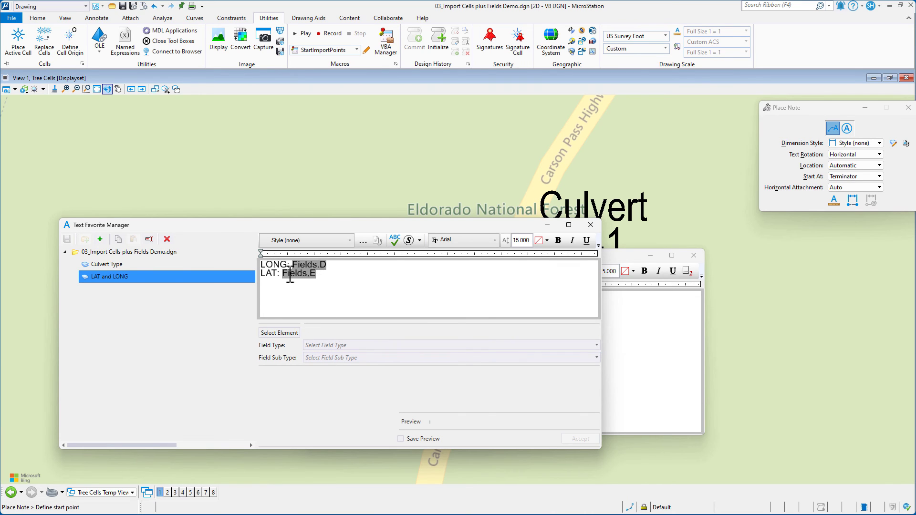
# Place the LAT and LONG favorite as a leader note from the Culvert 58.41 cell, left of the road
pyautogui.click(591, 225)
pyautogui.click(492, 272)
pyautogui.click(494, 308)
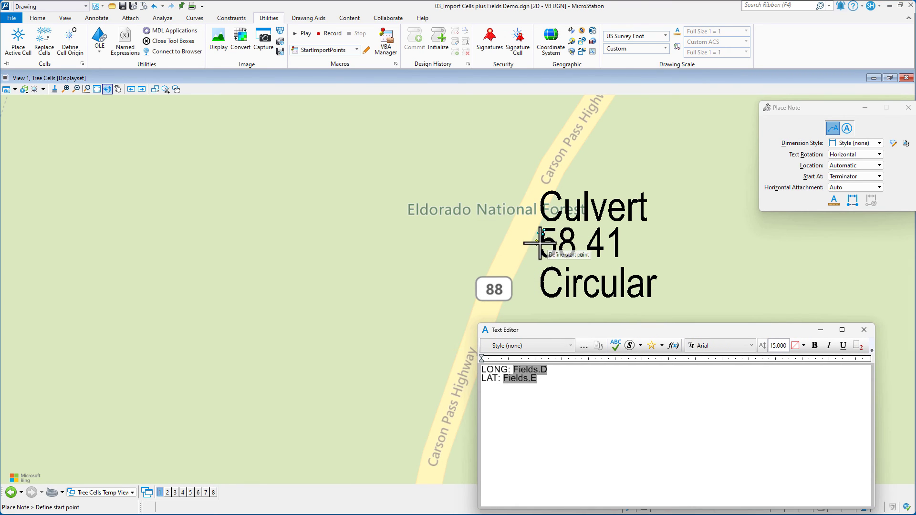
pyautogui.click(540, 242)
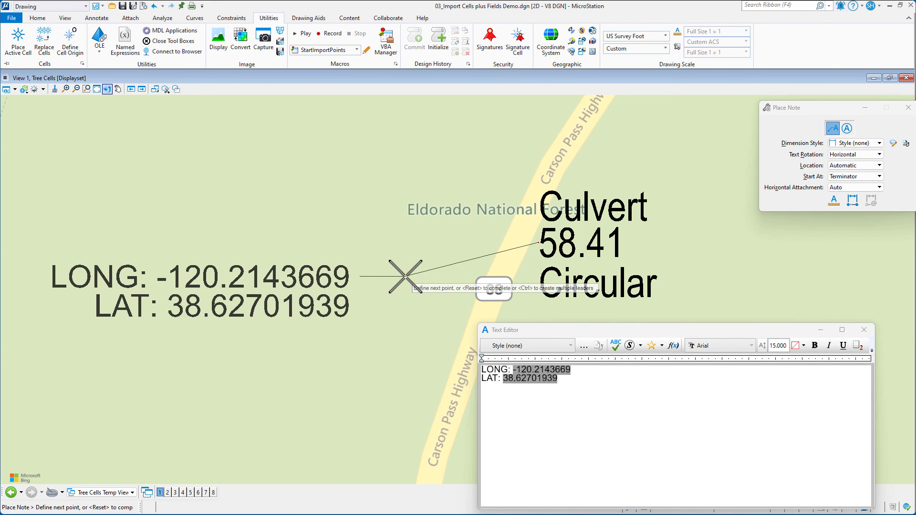
pyautogui.click(405, 296)
pyautogui.scroll(-2, 334, 181)
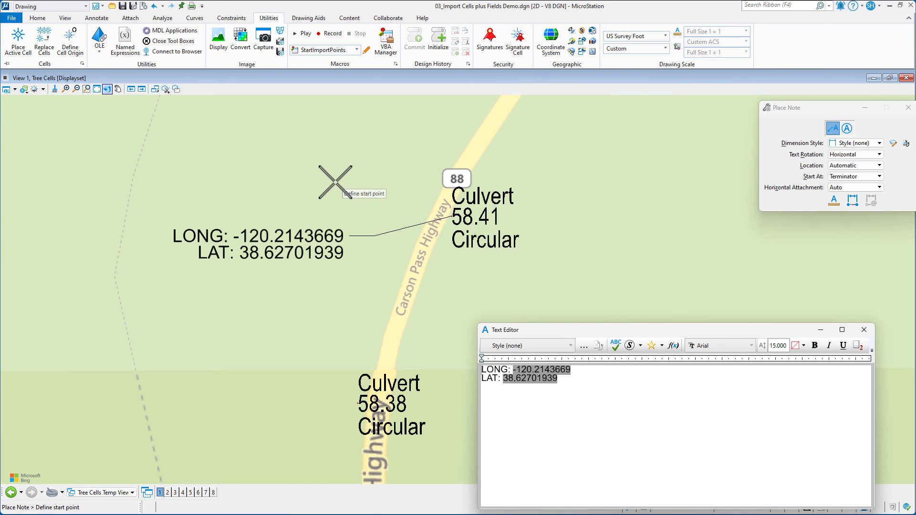